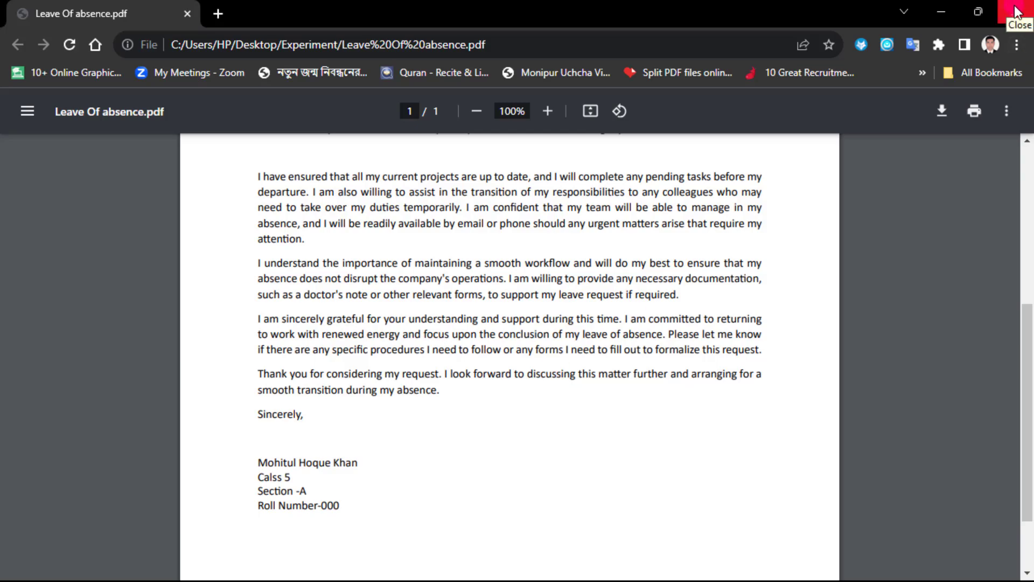
# Step: Close the PDF viewer window and open the Sejda online PDF editor at sejda.com/pdf-editor in the browser
pyautogui.click(1016, 12)
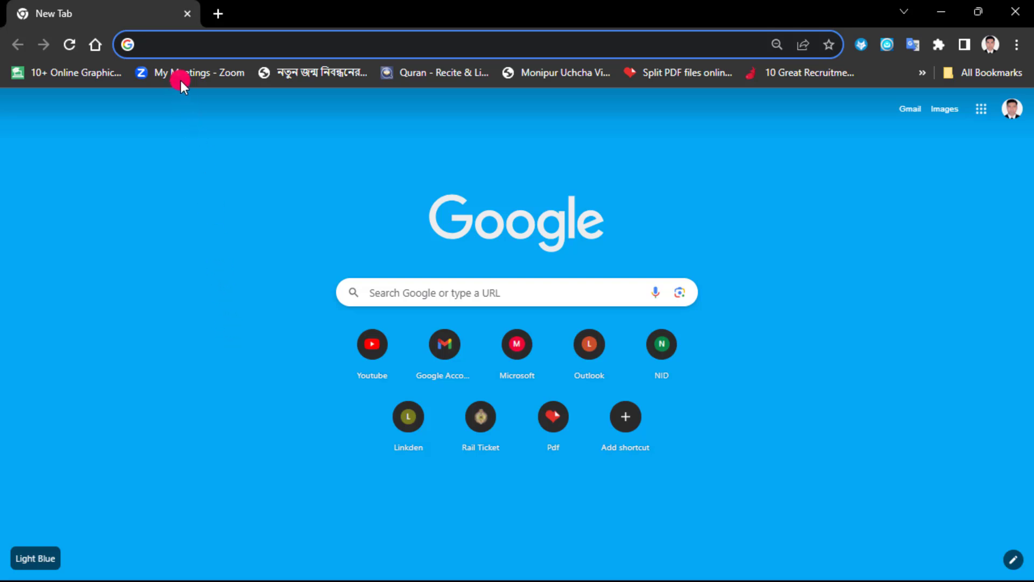
pyautogui.click(172, 42)
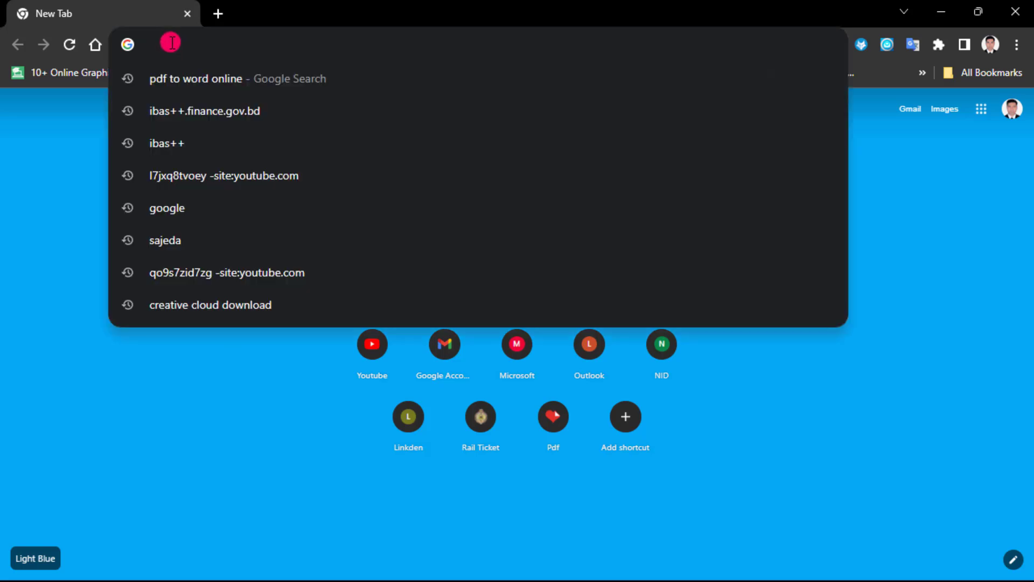
pyautogui.write('sejda.com/pdf-editor')
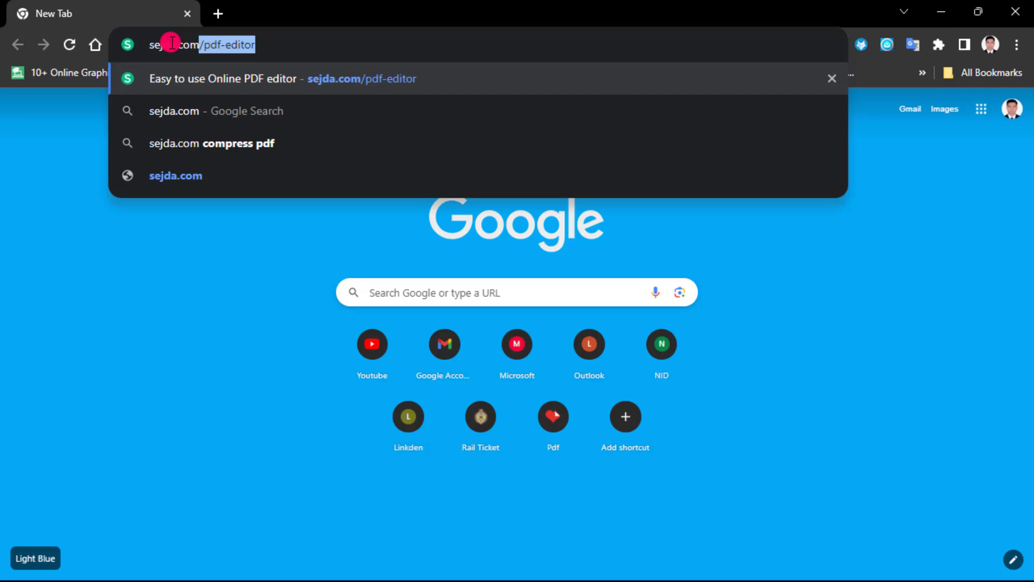
pyautogui.press('Return')
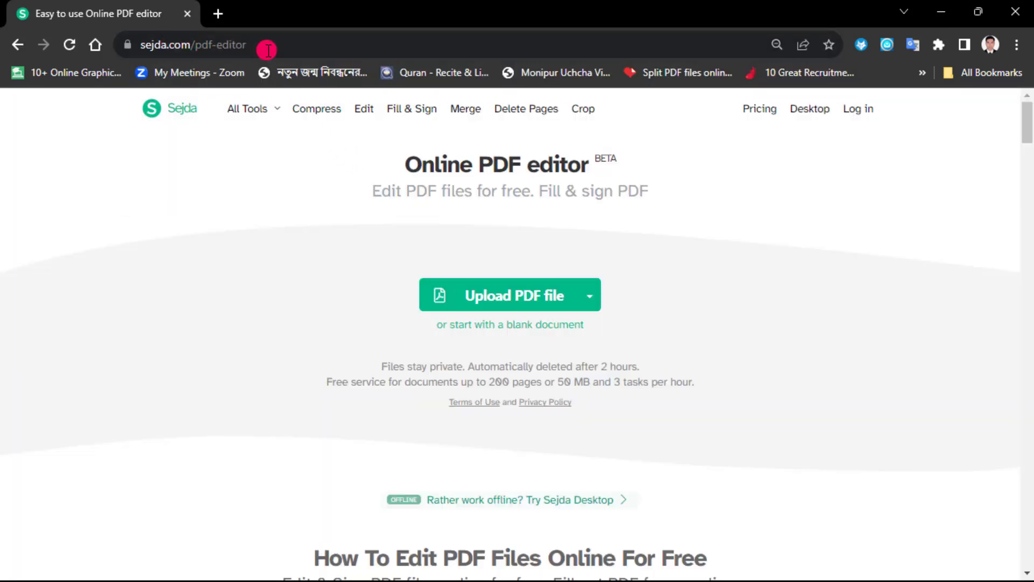
pyautogui.click(141, 47)
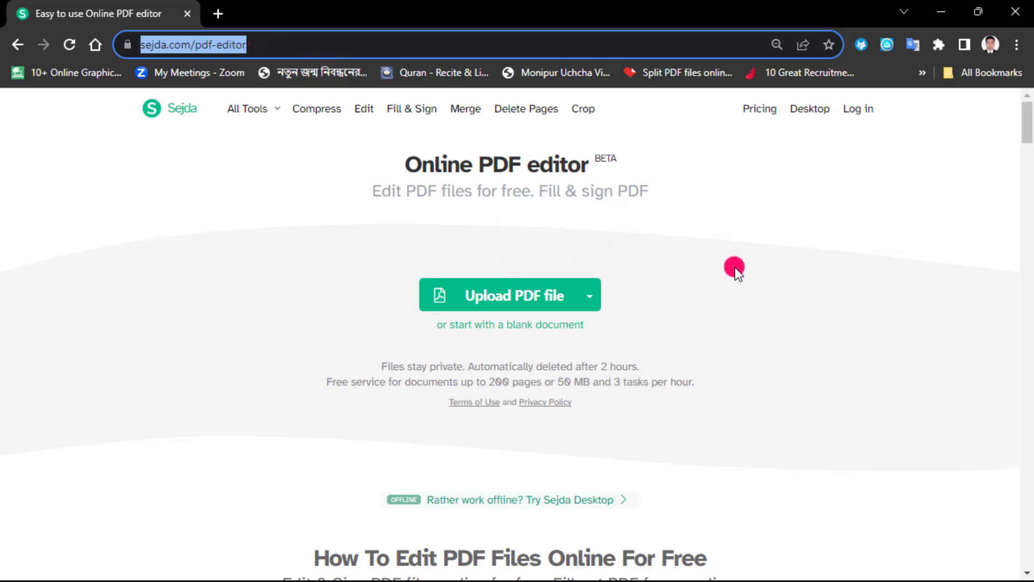
# Step: Upload the file Leave Of absence.pdf from the Experiment folder into the online editor
pyautogui.click(530, 299)
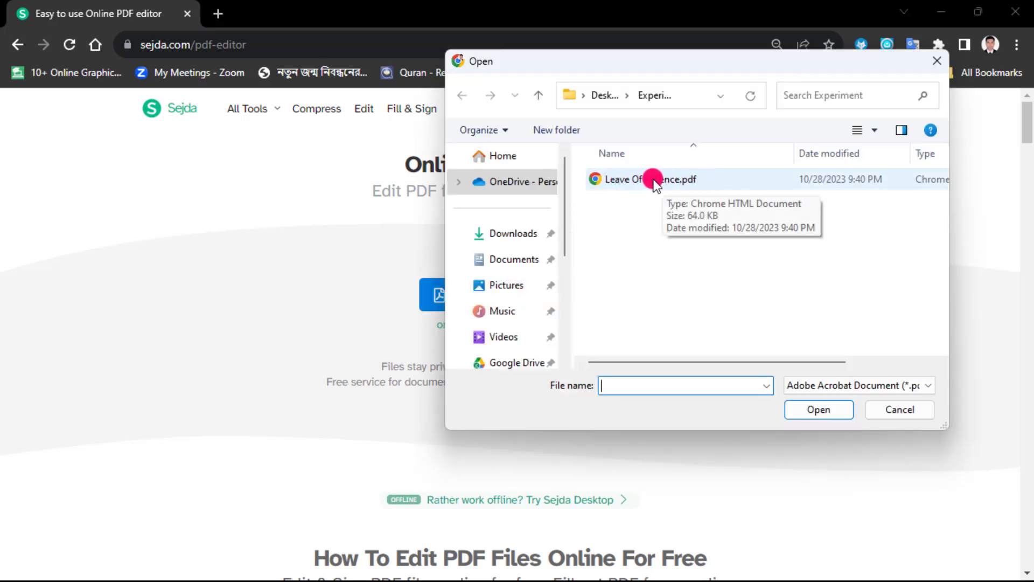
pyautogui.click(636, 181)
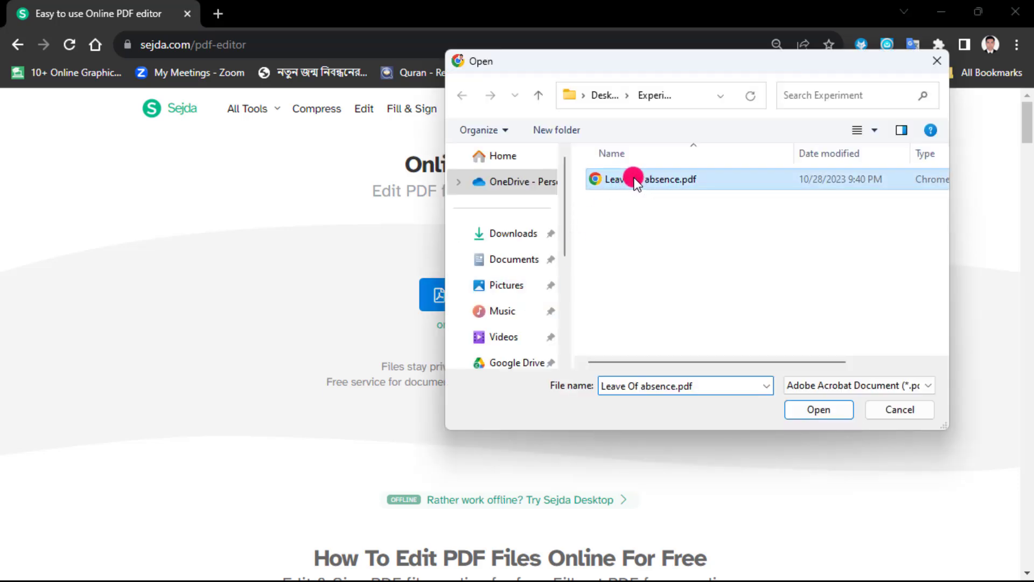
pyautogui.click(816, 411)
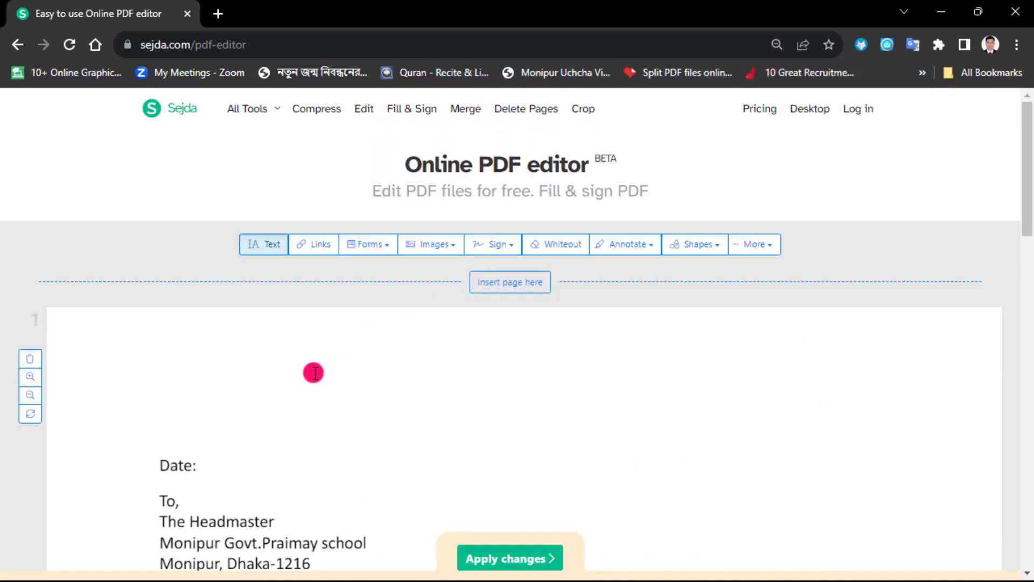
# Step: Add the text 29/10/2023 directly after the "Date:" label at the head of the letter
pyautogui.scroll(-1, 275, 434)
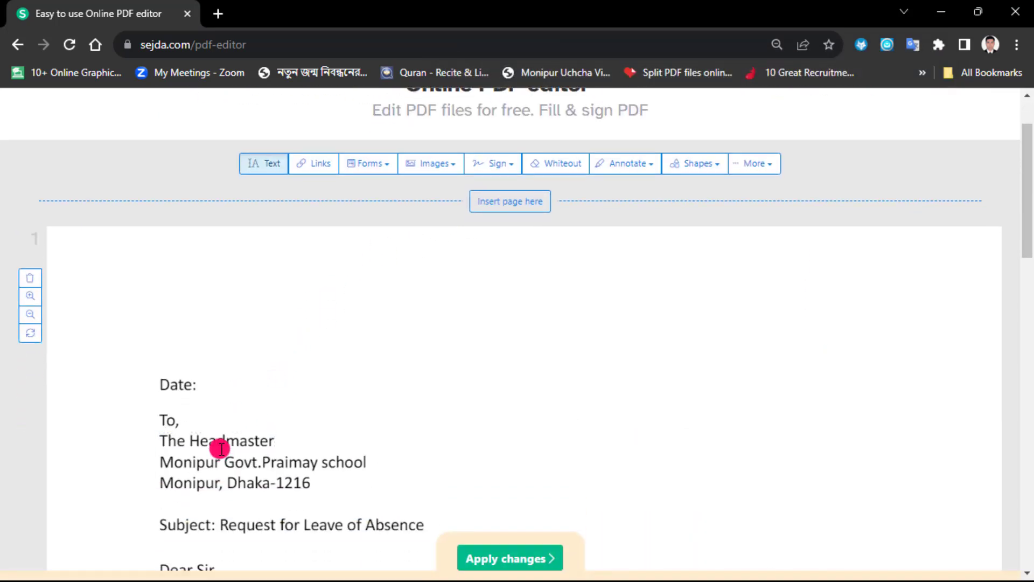
pyautogui.click(198, 386)
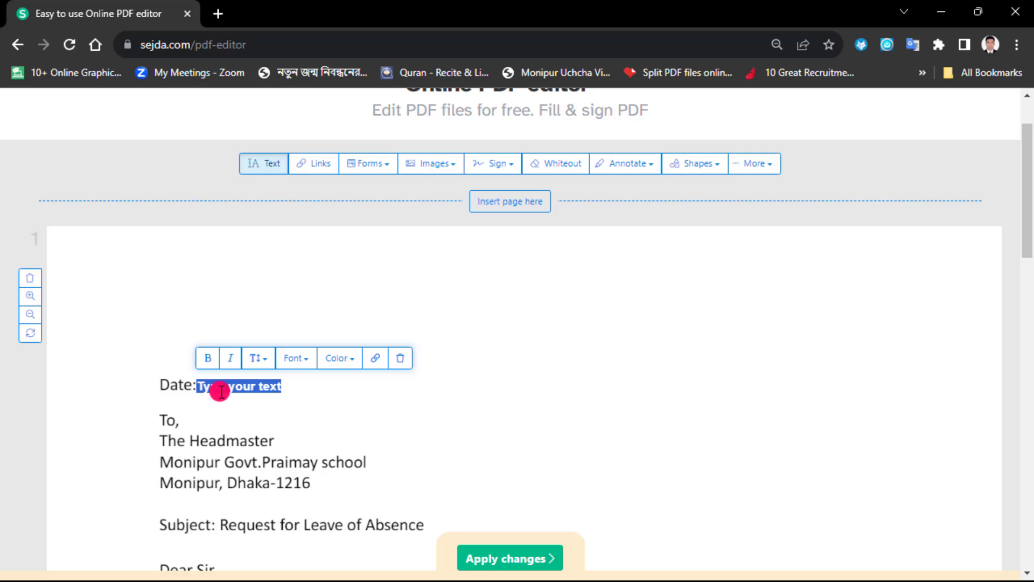
pyautogui.write('29')
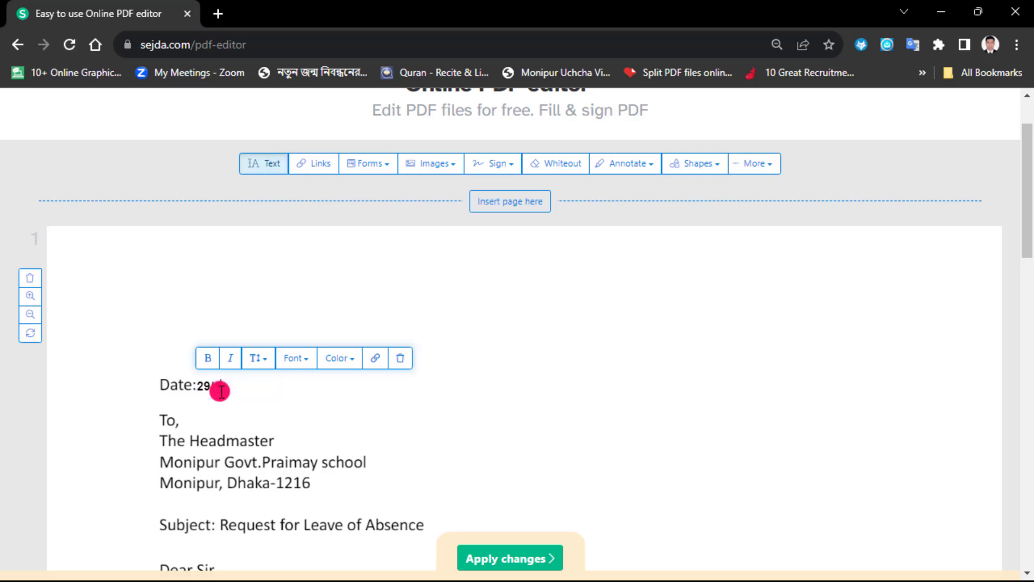
pyautogui.write('/10/2023')
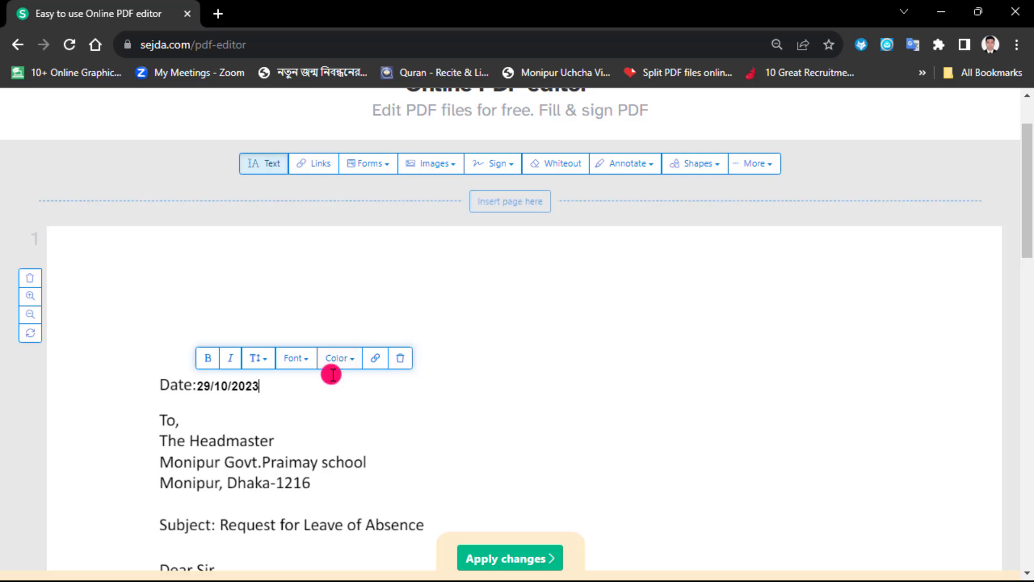
# Step: Replace the Start Date placeholder in the first paragraph with 23/10/2023, choosing to replace the original font with a similar one
pyautogui.scroll(-3, 326, 400)
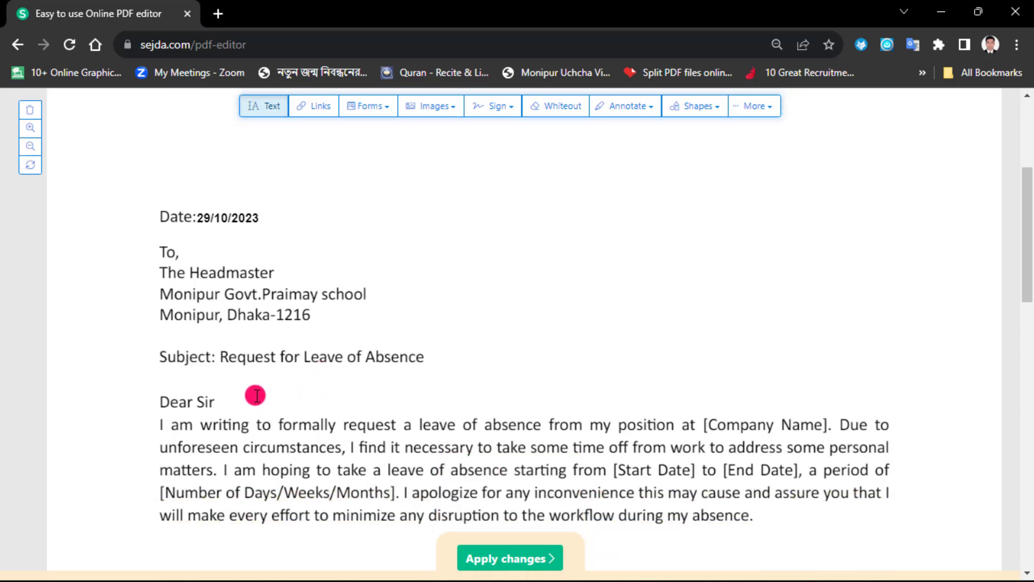
pyautogui.scroll(-2, 263, 402)
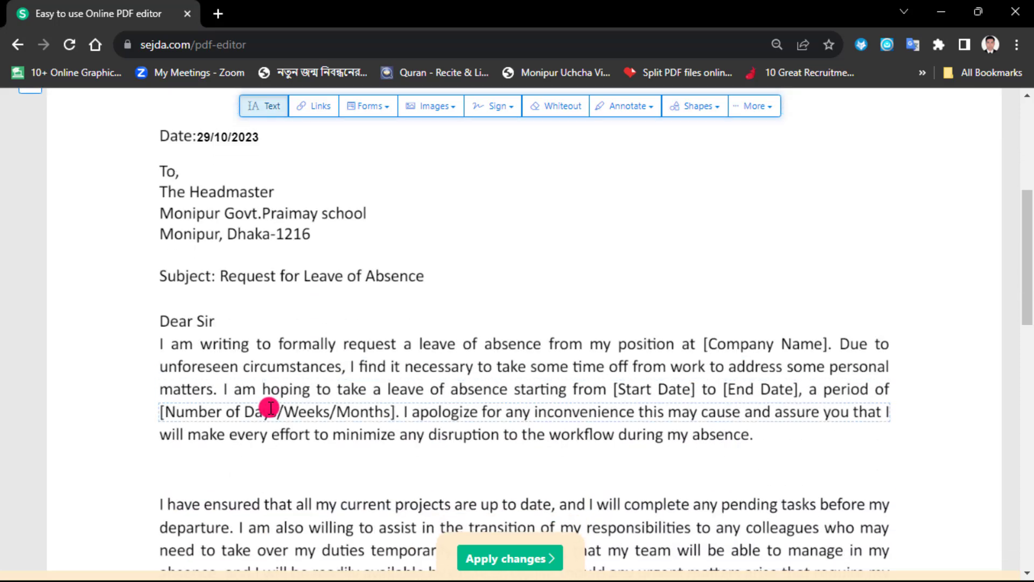
pyautogui.click(692, 389)
pyautogui.click(672, 389)
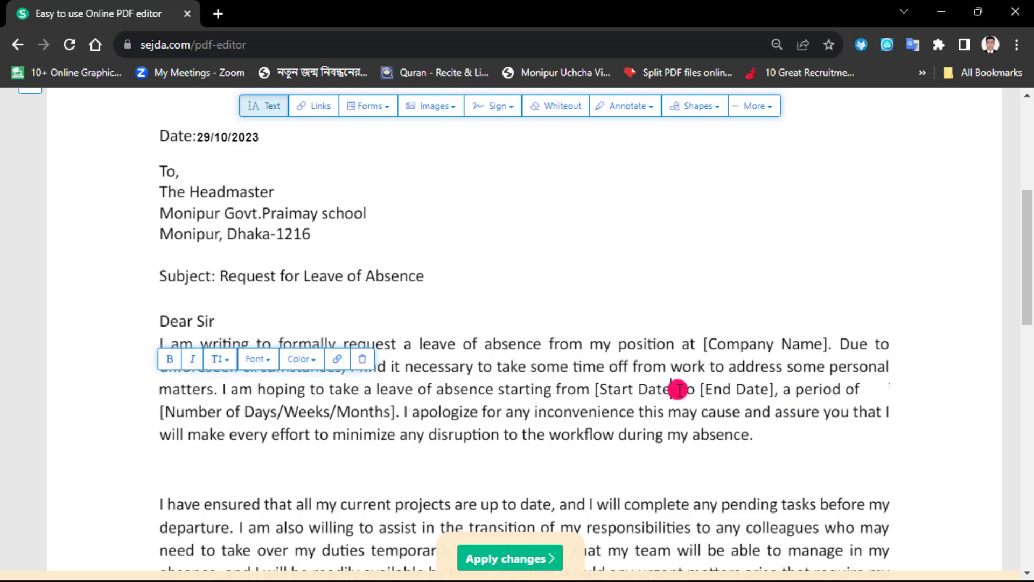
pyautogui.press('BackSpace')
pyautogui.press('BackSpace')
pyautogui.press('BackSpace')
pyautogui.press('BackSpace')
pyautogui.press('BackSpace')
pyautogui.press('BackSpace')
pyautogui.press('BackSpace')
pyautogui.press('BackSpace')
pyautogui.press('BackSpace')
pyautogui.press('BackSpace')
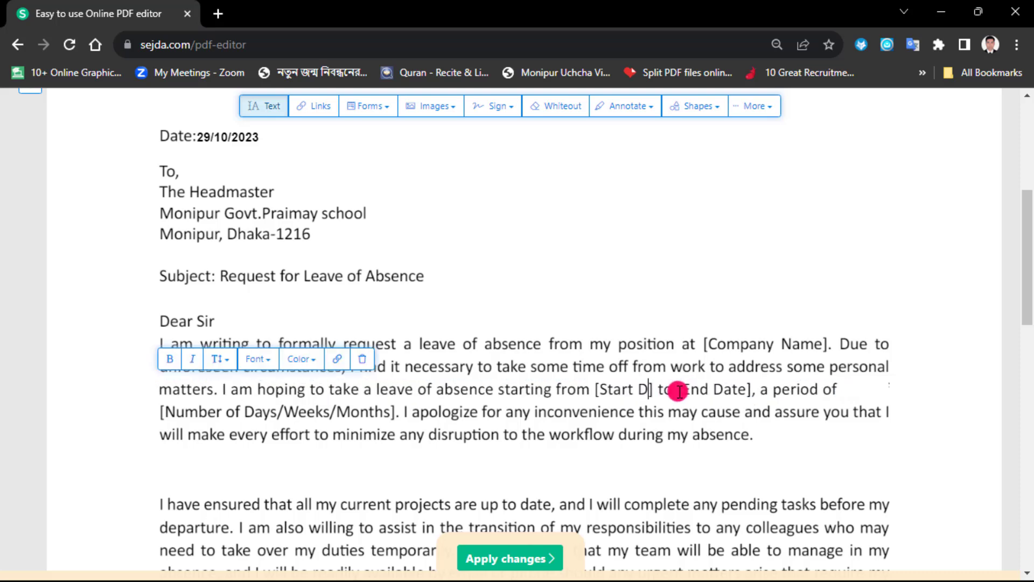
pyautogui.write('23/10/2023')
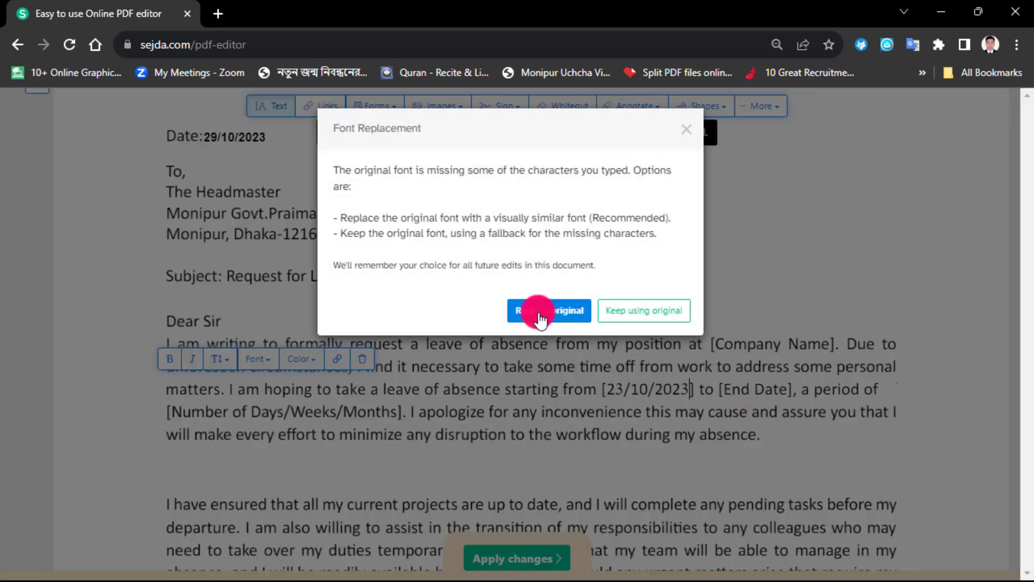
pyautogui.click(539, 316)
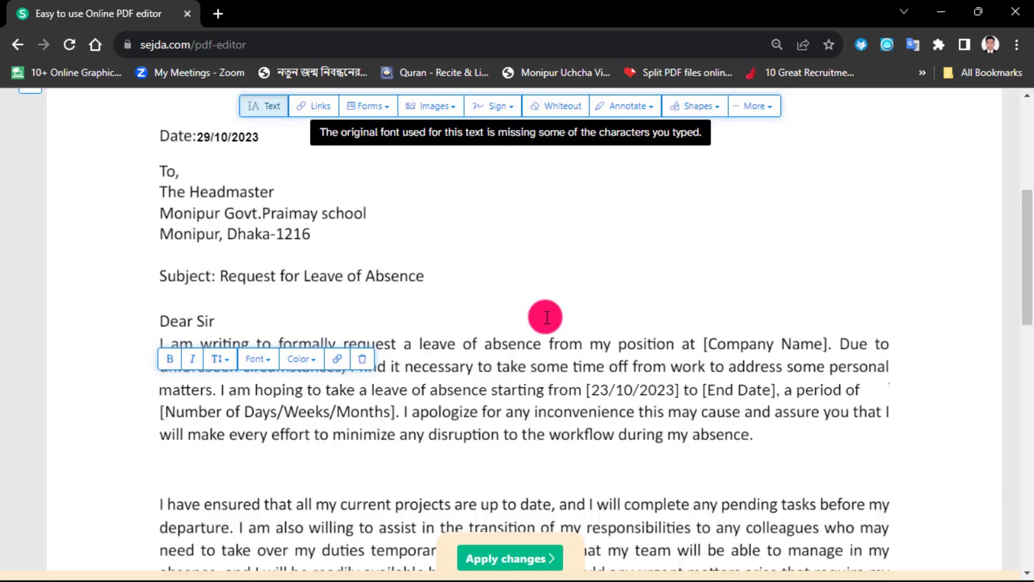
# Step: Replace the End Date placeholder in the first paragraph with 26/10/2023, keeping its square brackets
pyautogui.click(775, 389)
pyautogui.press('BackSpace')
pyautogui.press('BackSpace')
pyautogui.press('BackSpace')
pyautogui.press('BackSpace')
pyautogui.press('BackSpace')
pyautogui.press('BackSpace')
pyautogui.press('BackSpace')
pyautogui.press('BackSpace')
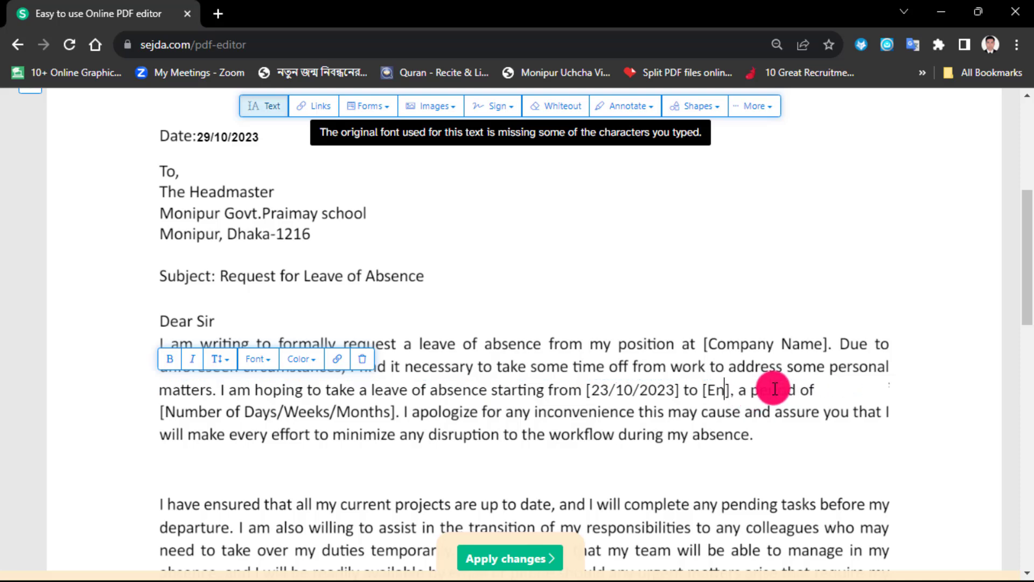
pyautogui.write('26/10/2023')
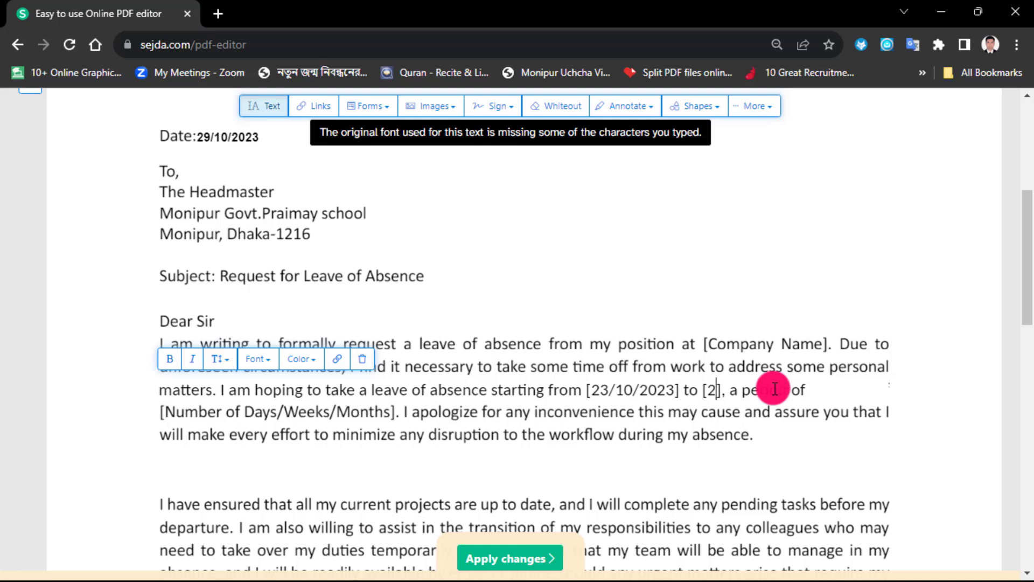
pyautogui.click(855, 475)
# Step: Change the letter's closing line to "Sincerely Yours,"
pyautogui.scroll(-1, 855, 475)
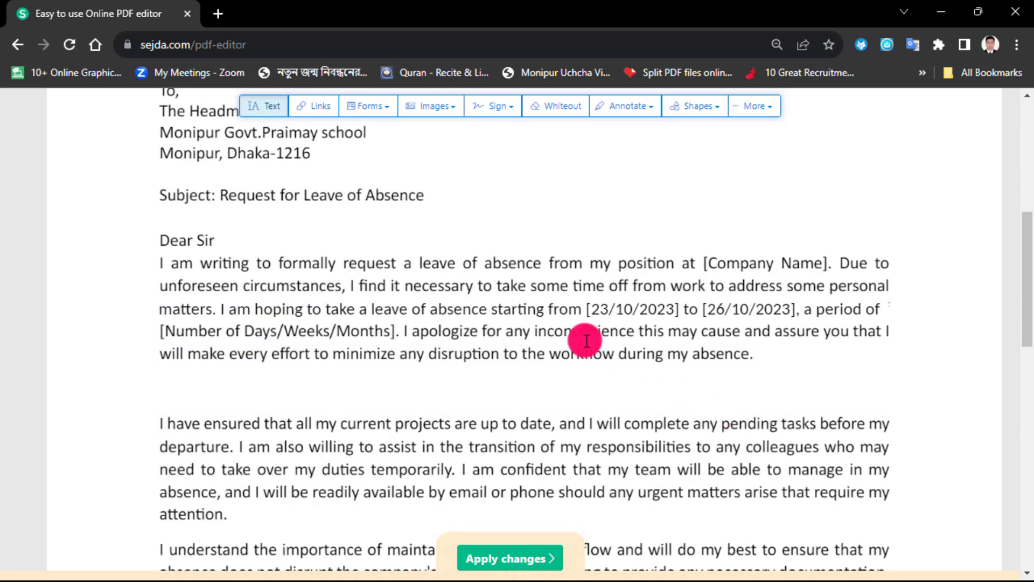
pyautogui.scroll(-5, 686, 345)
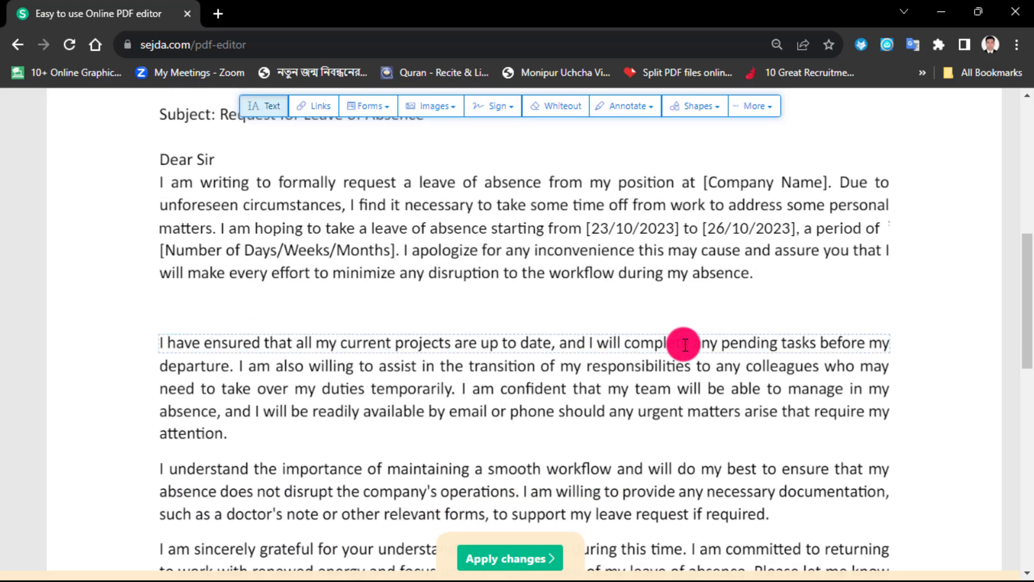
pyautogui.click(221, 364)
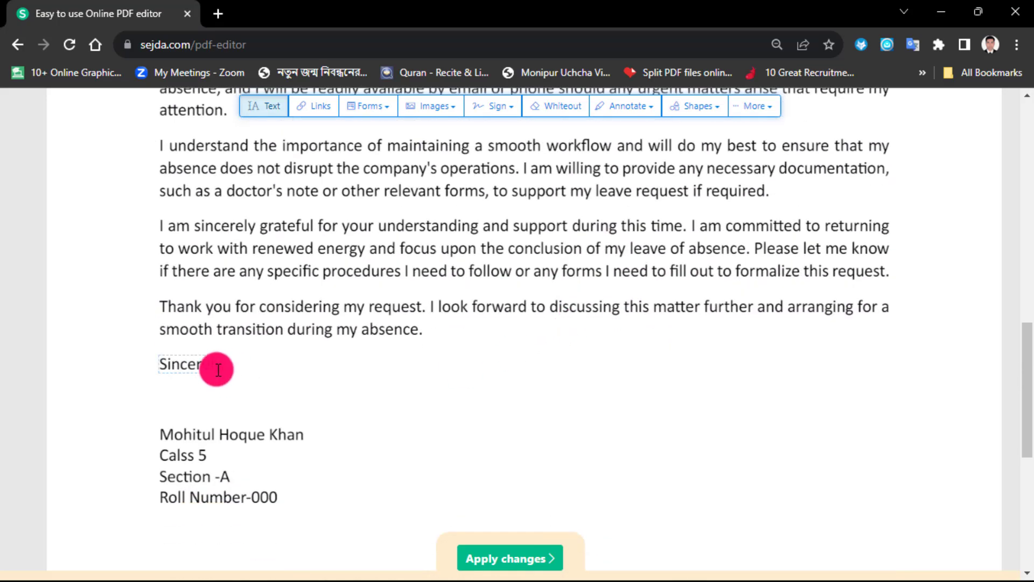
pyautogui.press('BackSpace')
pyautogui.press('BackSpace')
pyautogui.press('BackSpace')
pyautogui.press('BackSpace')
pyautogui.doubleClick(221, 365)
pyautogui.click(221, 366)
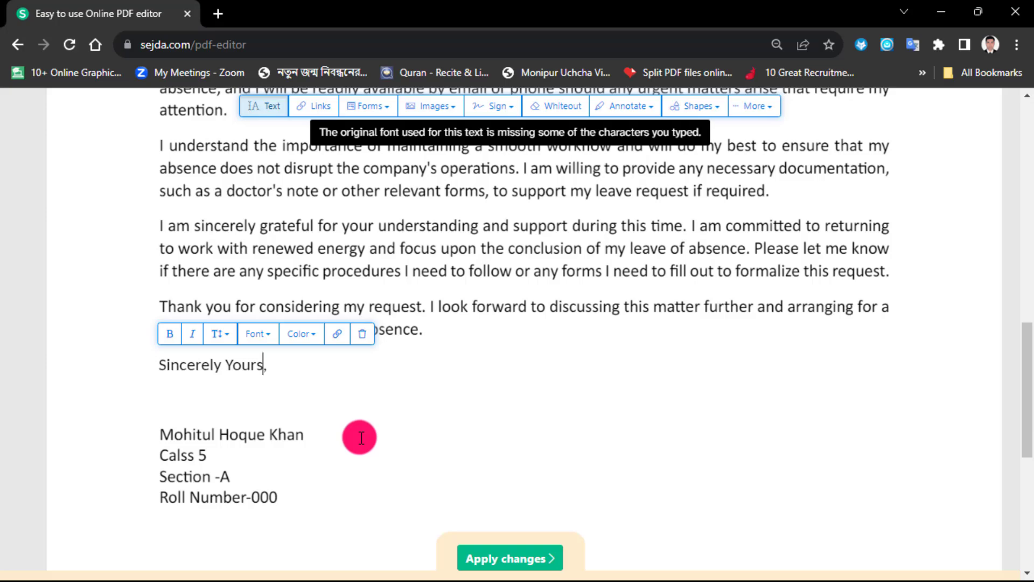
# Step: Create a new hand-drawn signature in black and save it
pyautogui.scroll(10, 360, 437)
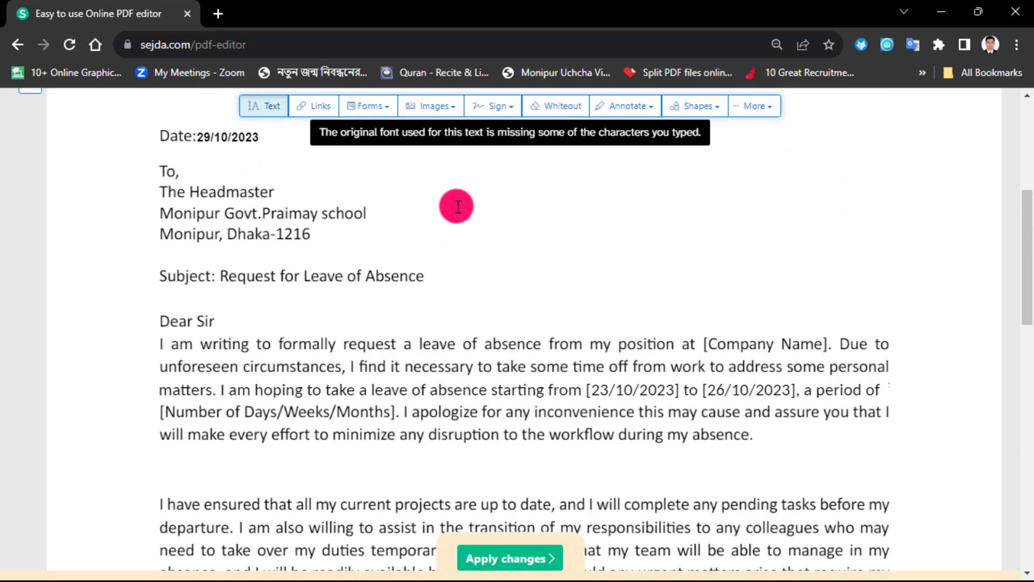
pyautogui.click(511, 113)
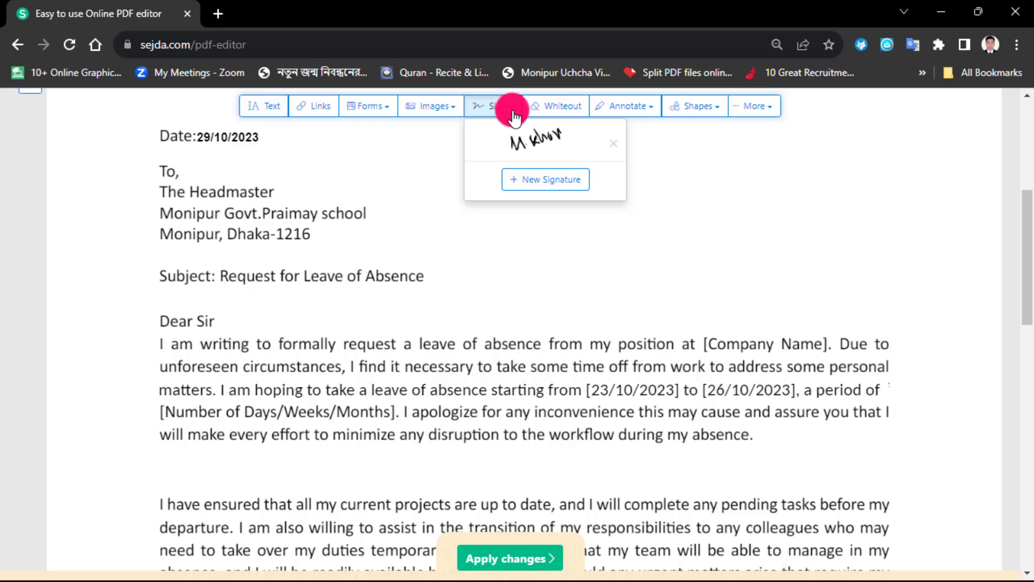
pyautogui.click(544, 181)
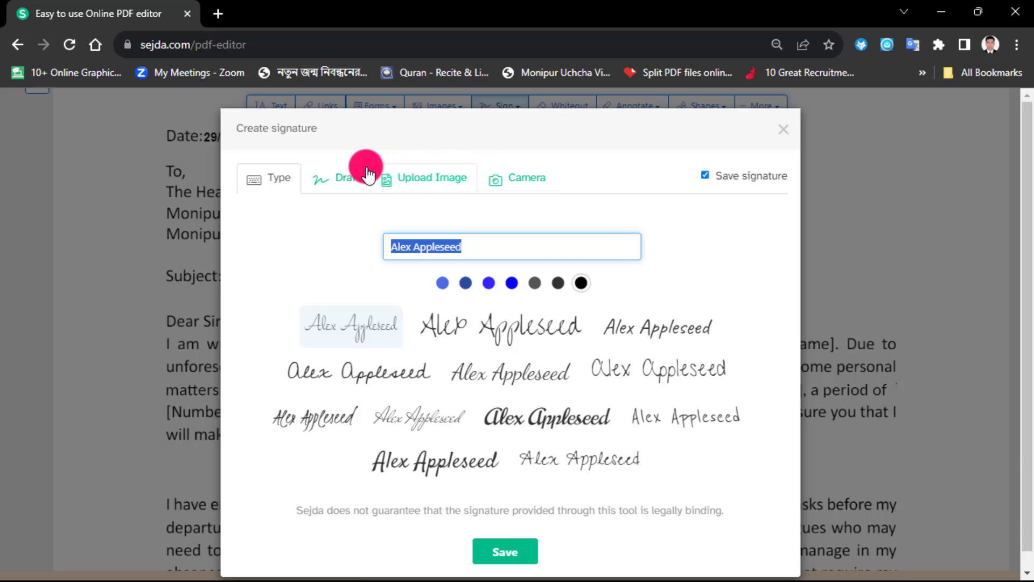
pyautogui.click(349, 177)
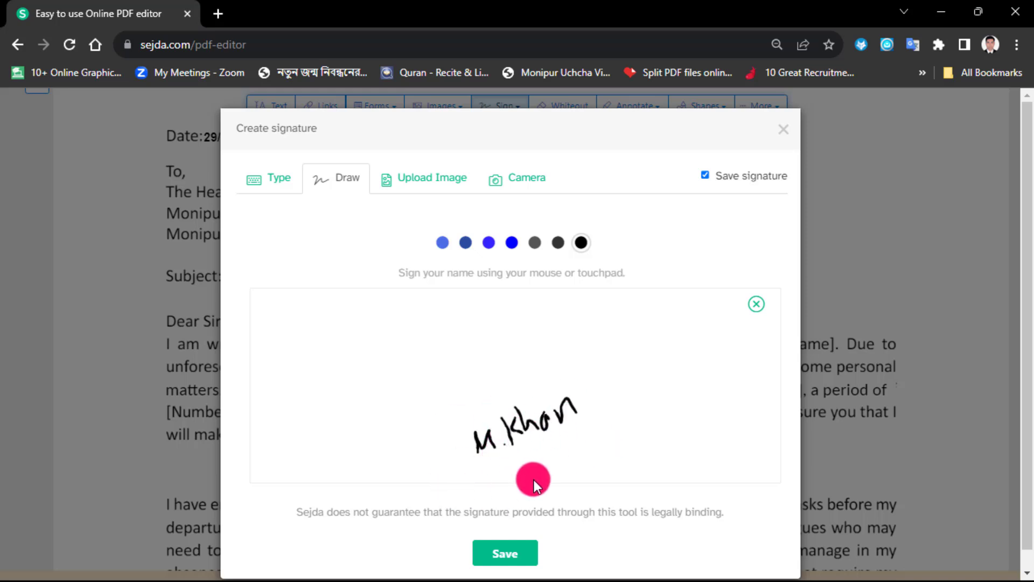
pyautogui.click(511, 555)
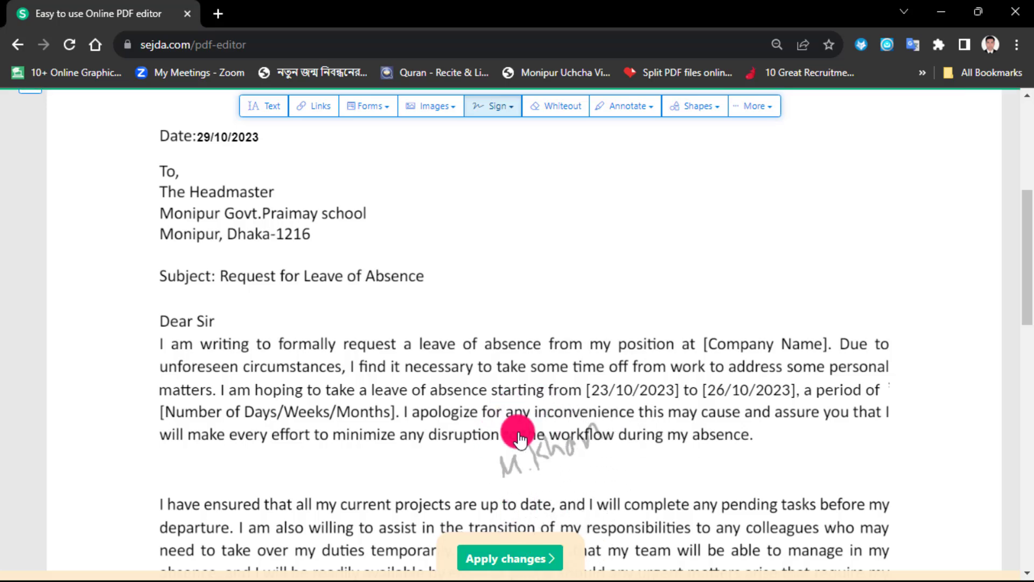
# Step: Place the drawn signature between the closing line and the sender's name, and shrink it to fit the gap
pyautogui.scroll(-6, 539, 275)
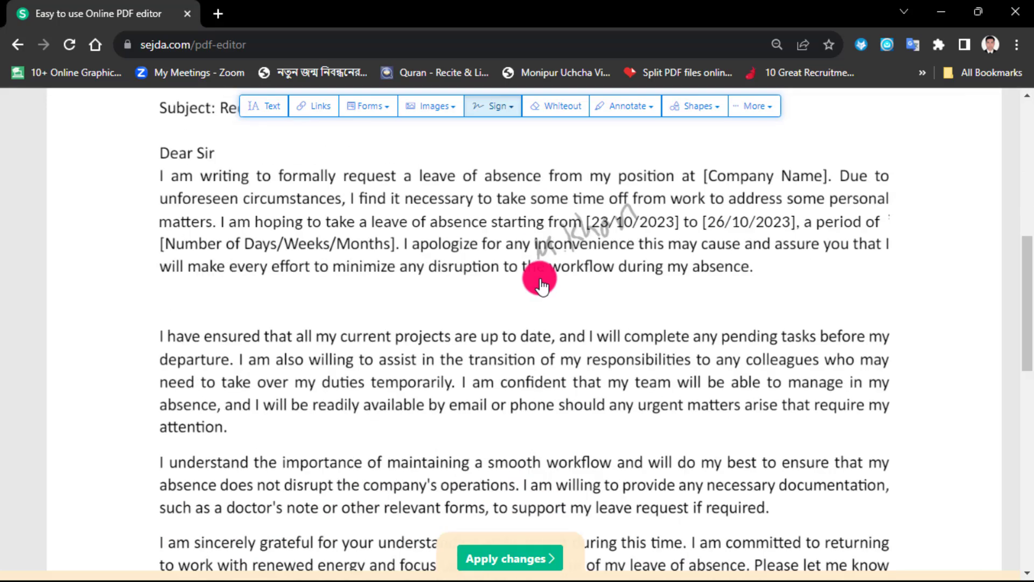
pyautogui.scroll(-3, 429, 310)
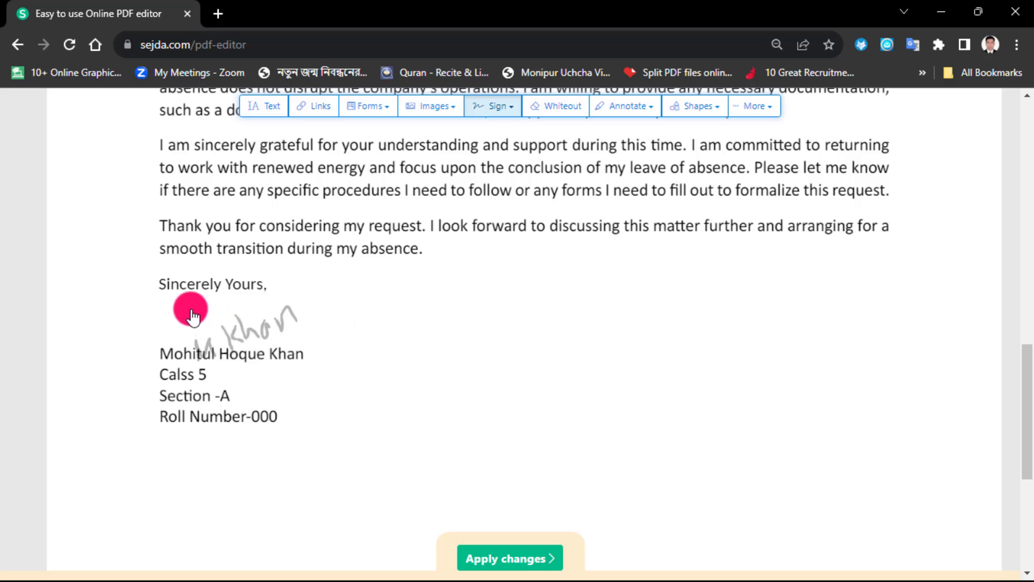
pyautogui.click(176, 308)
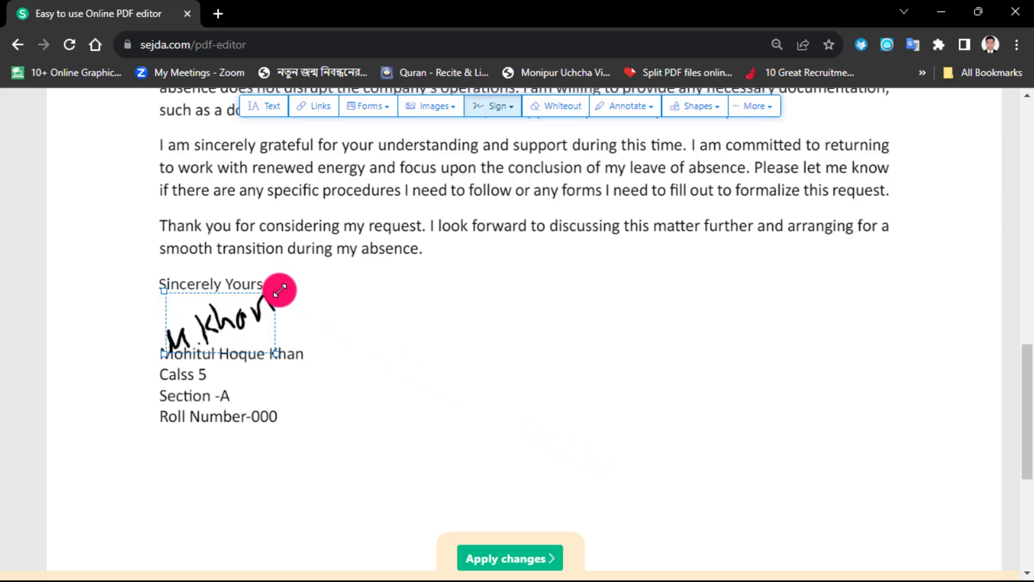
pyautogui.moveTo(280, 290)
pyautogui.mouseDown()
pyautogui.moveTo(268, 317)
pyautogui.moveTo(221, 324)
pyautogui.mouseUp()
pyautogui.click(407, 367)
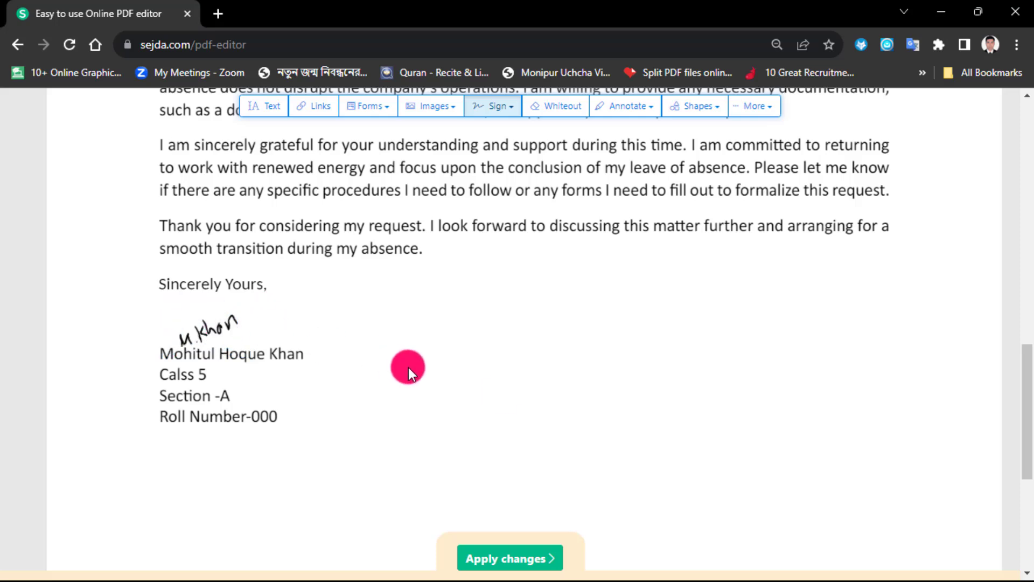
pyautogui.scroll(2, 408, 367)
pyautogui.scroll(10, 513, 399)
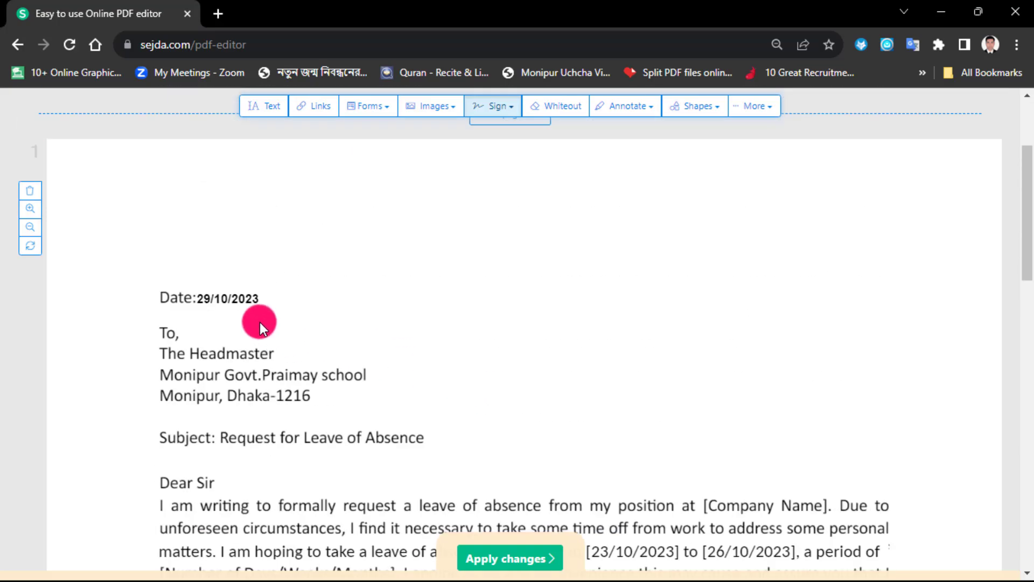
# Step: Delete the word "ensure" from the first line of the paragraph beginning "I understand the importance of maintaining a smooth workflow"
pyautogui.scroll(-5, 260, 322)
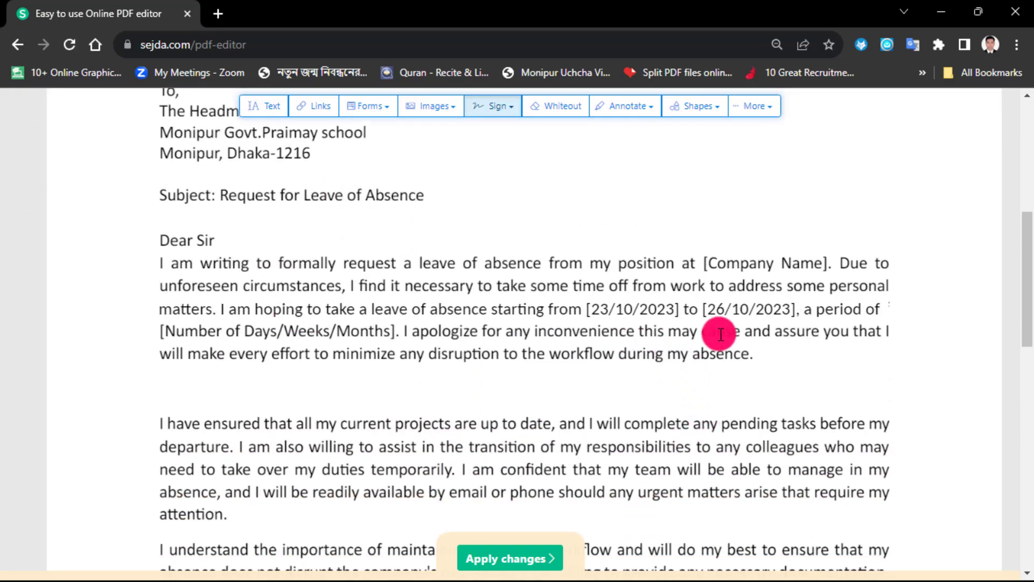
pyautogui.scroll(-8, 721, 334)
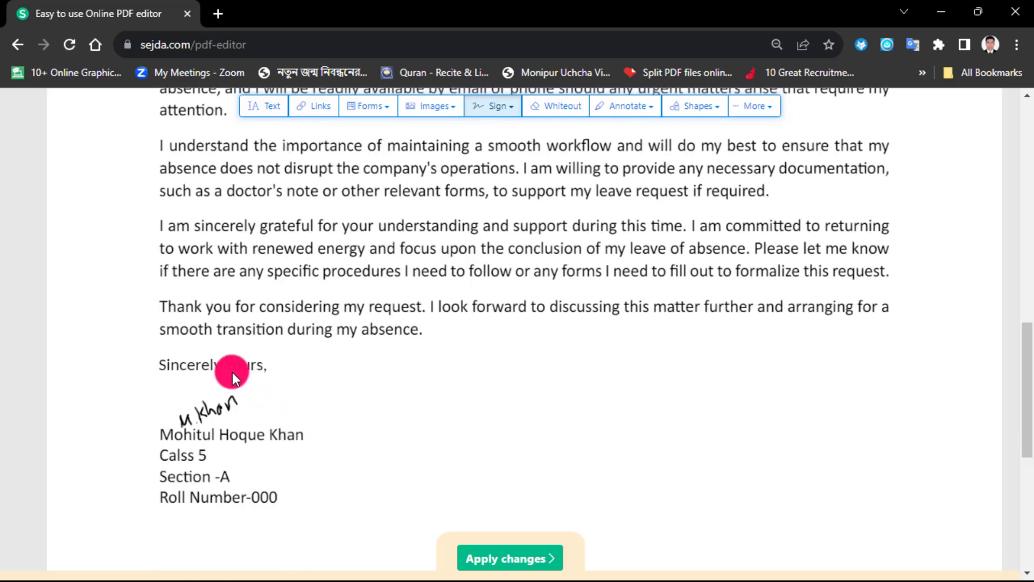
pyautogui.click(203, 418)
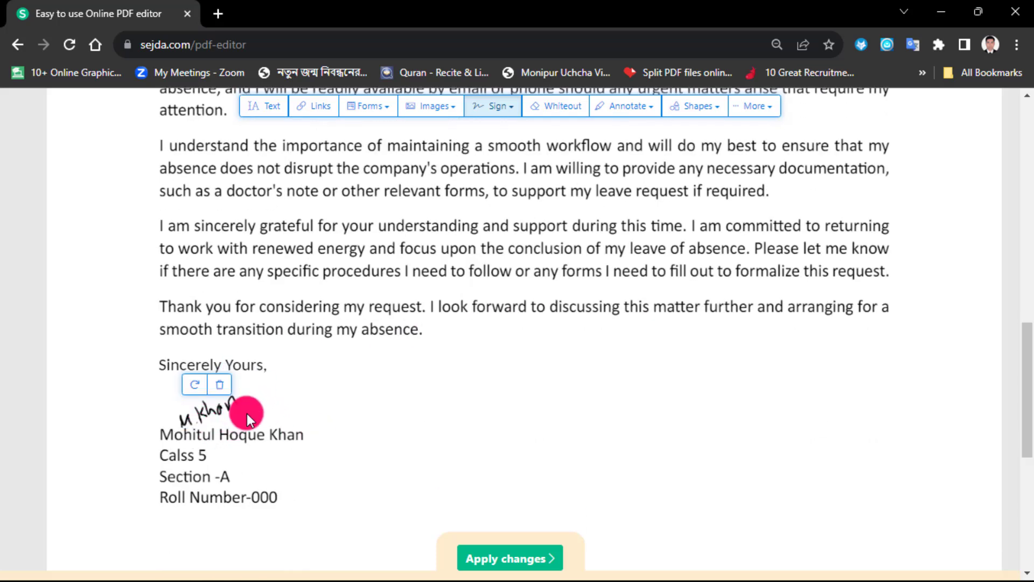
pyautogui.scroll(3, 512, 291)
pyautogui.click(554, 356)
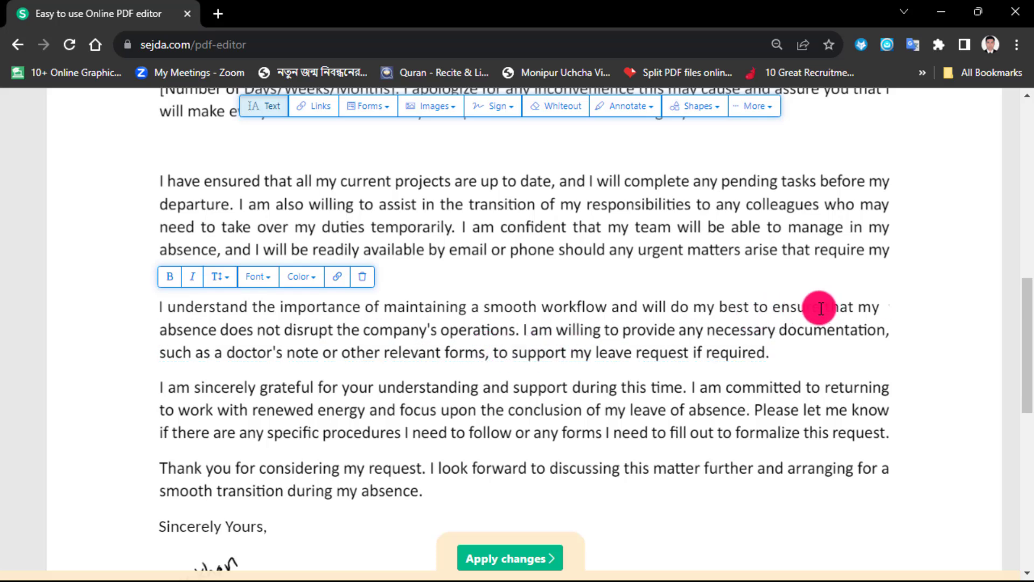
pyautogui.press('BackSpace')
pyautogui.press('BackSpace')
pyautogui.press('BackSpace')
pyautogui.press('BackSpace')
pyautogui.press('BackSpace')
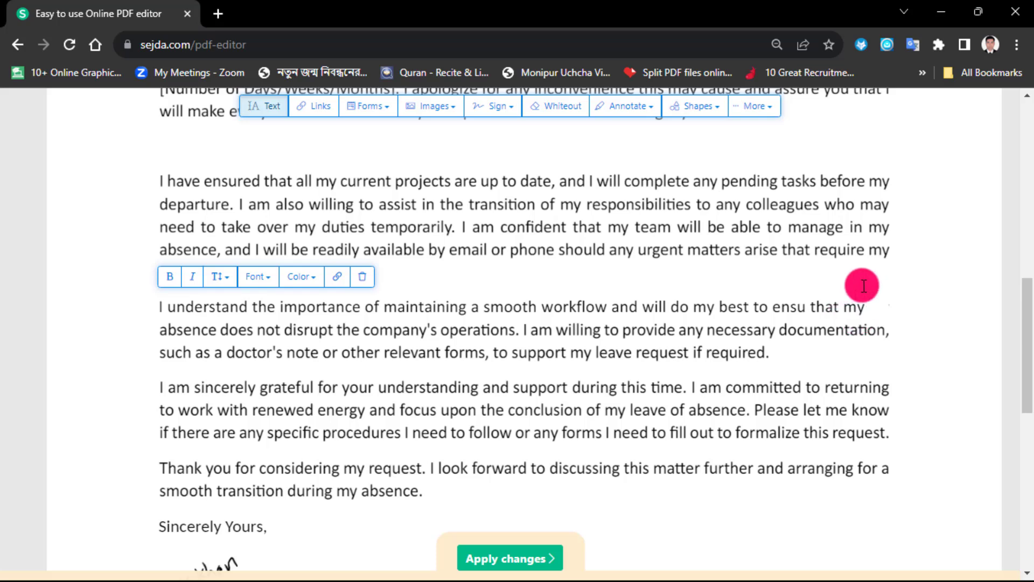
pyautogui.press('BackSpace')
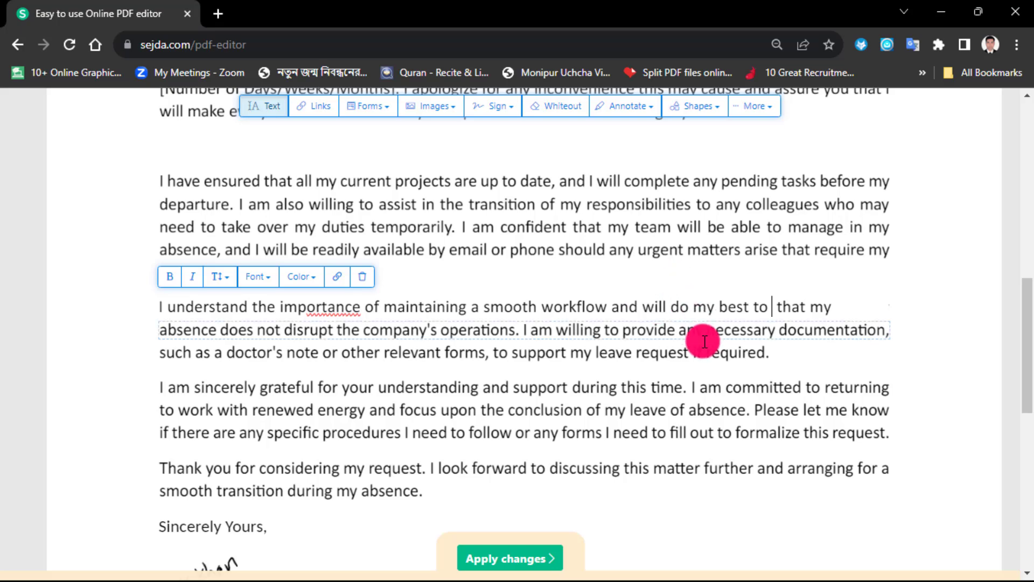
# Step: Apply the changes to the letter and download it as Leave Of absence.pdf into Downloads\Documents
pyautogui.scroll(-4, 630, 419)
pyautogui.scroll(15, 610, 409)
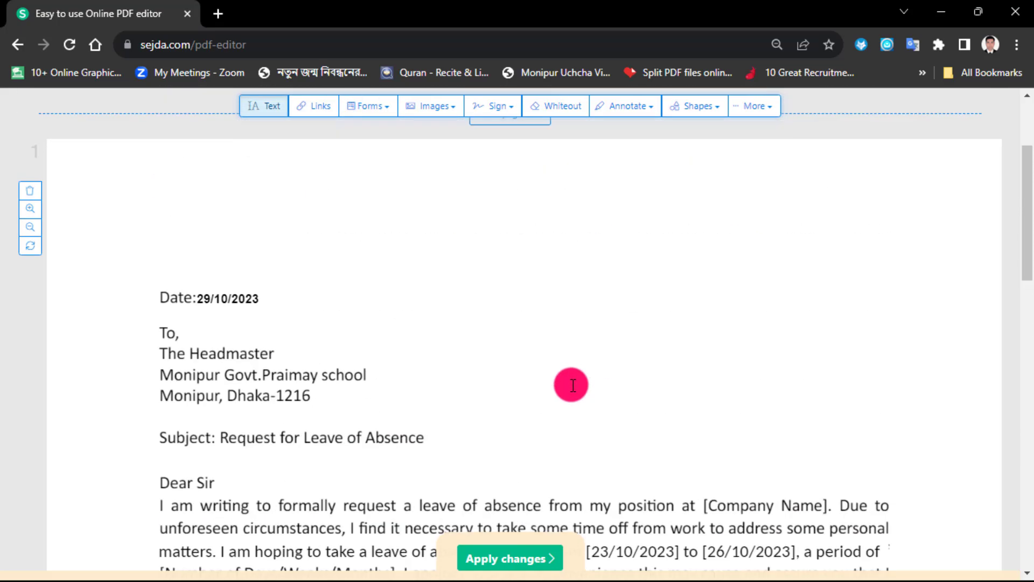
pyautogui.scroll(-10, 571, 385)
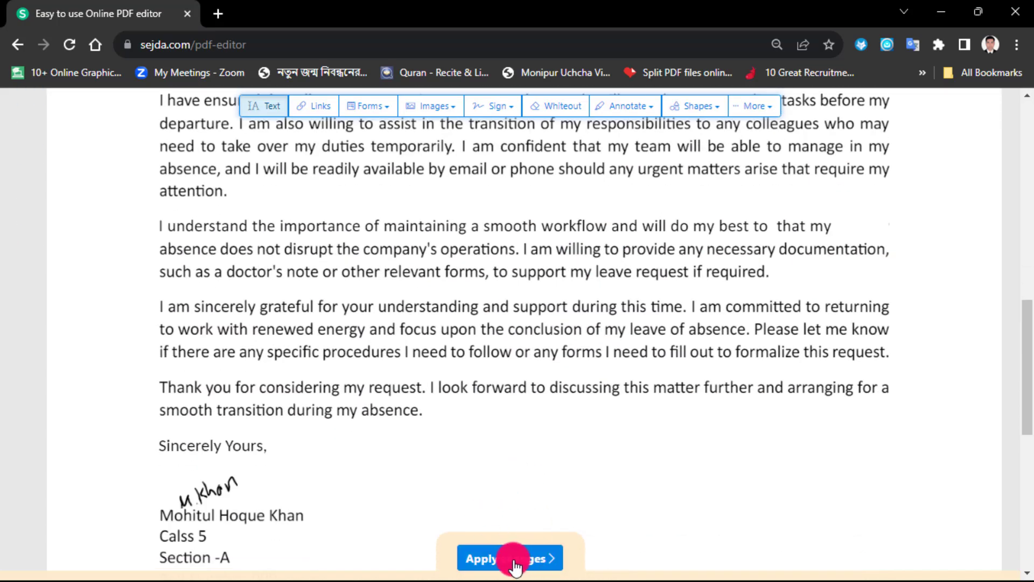
pyautogui.click(515, 560)
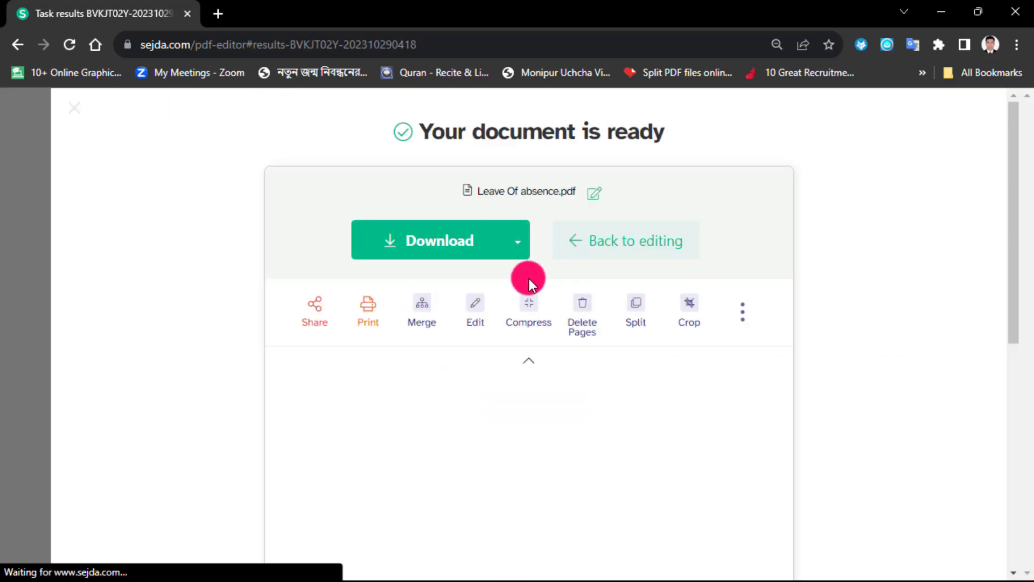
pyautogui.click(504, 249)
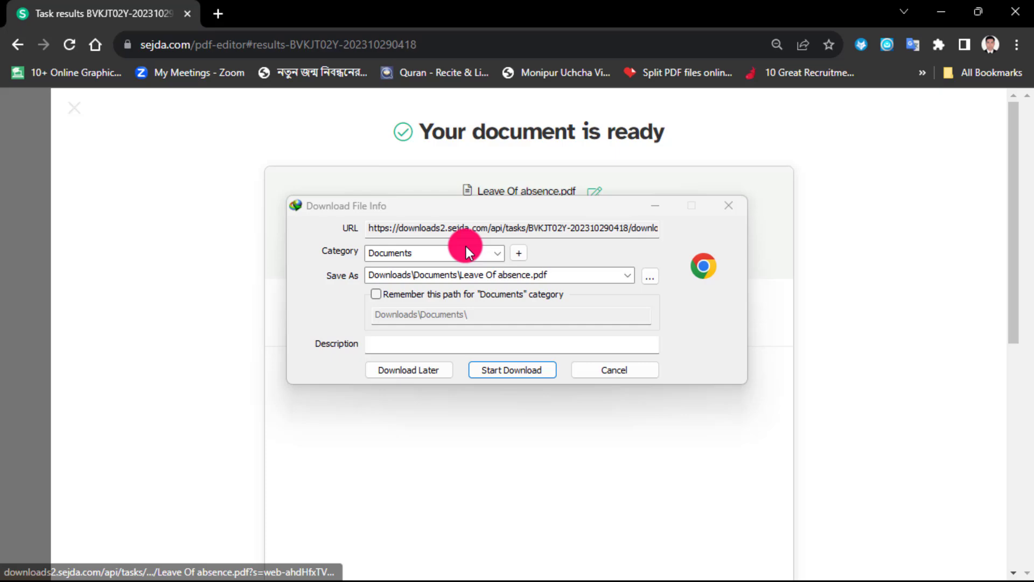
pyautogui.click(515, 370)
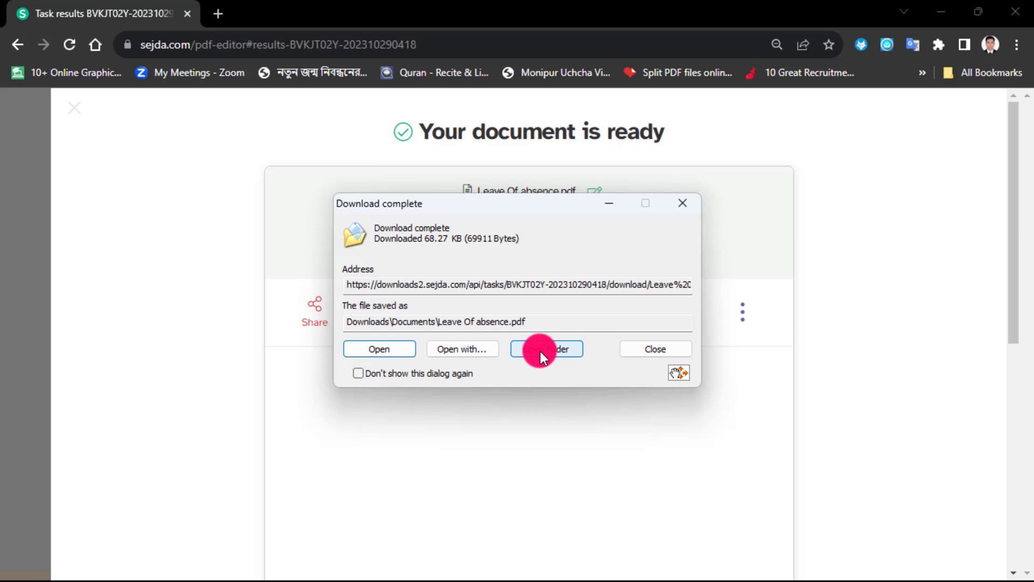
# Step: Open the downloaded Leave Of absence.pdf from its containing folder and review the dates, body text, closing line and signature
pyautogui.click(541, 351)
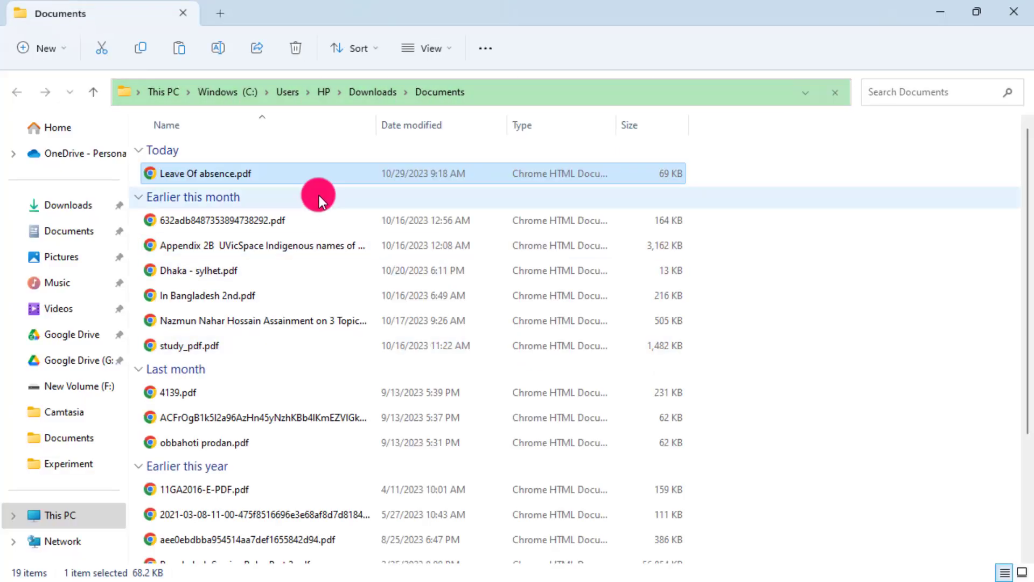
pyautogui.doubleClick(228, 172)
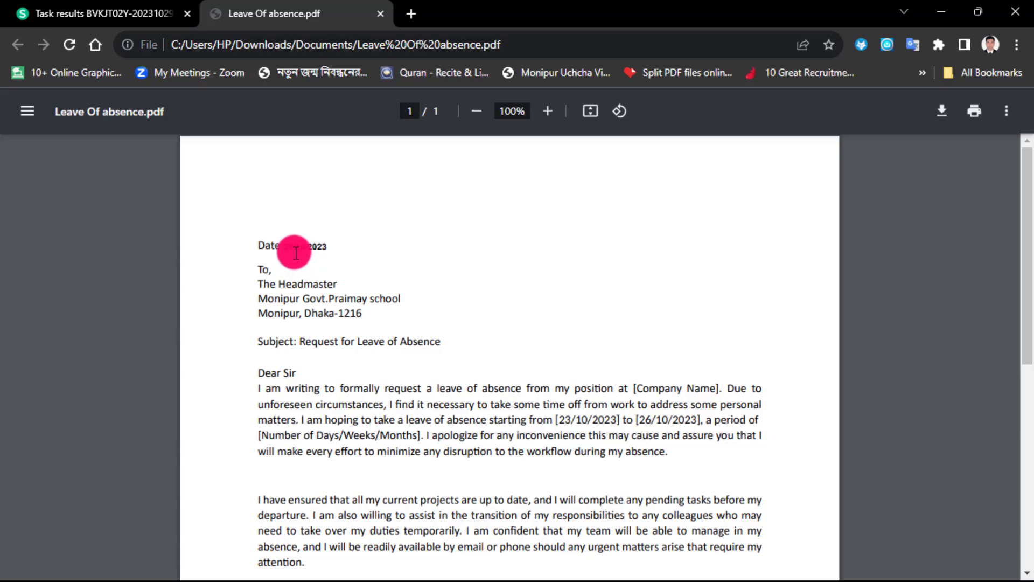
pyautogui.scroll(-1, 388, 269)
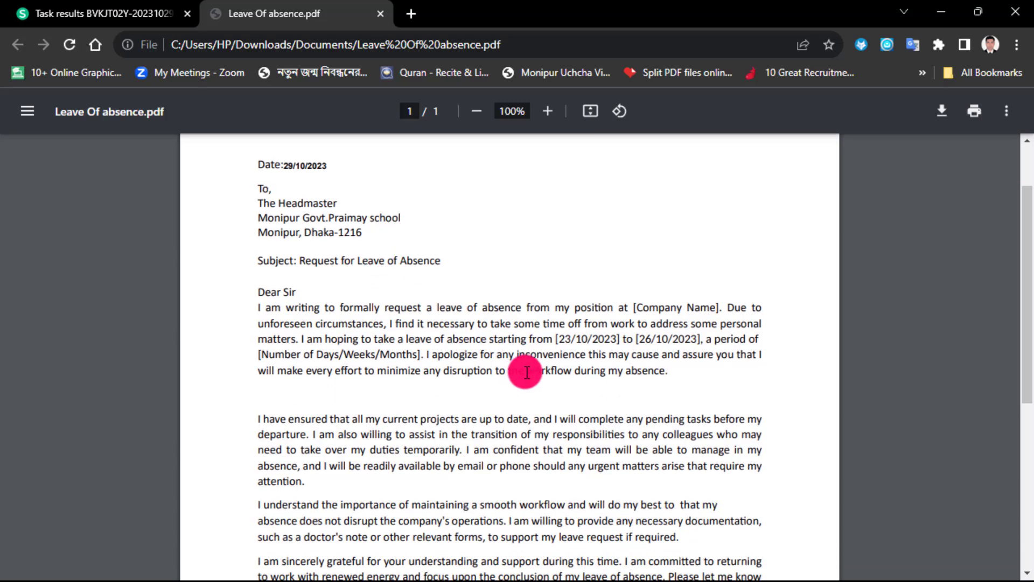
pyautogui.scroll(-3, 680, 340)
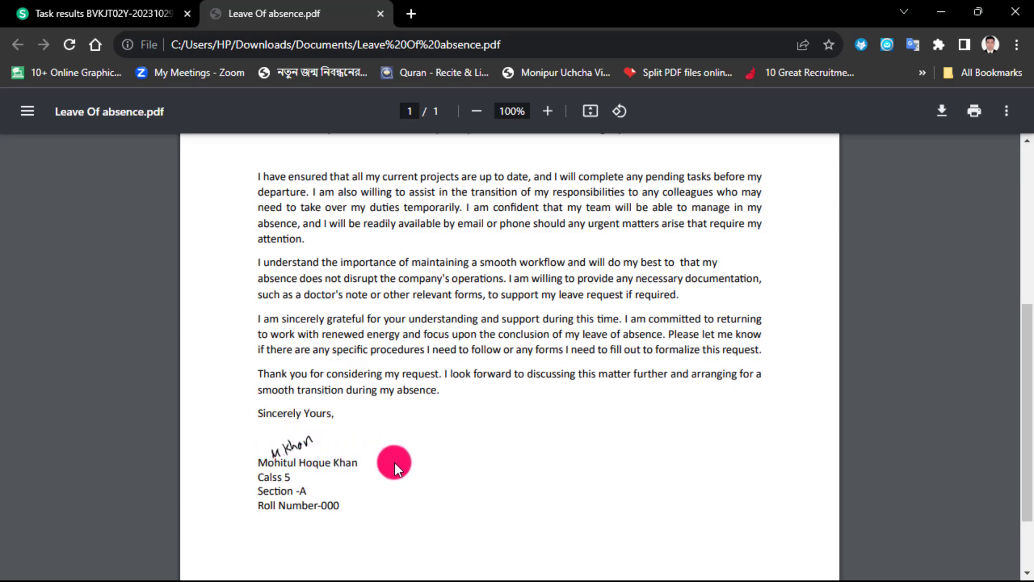
pyautogui.scroll(5, 487, 480)
pyautogui.scroll(-4, 488, 482)
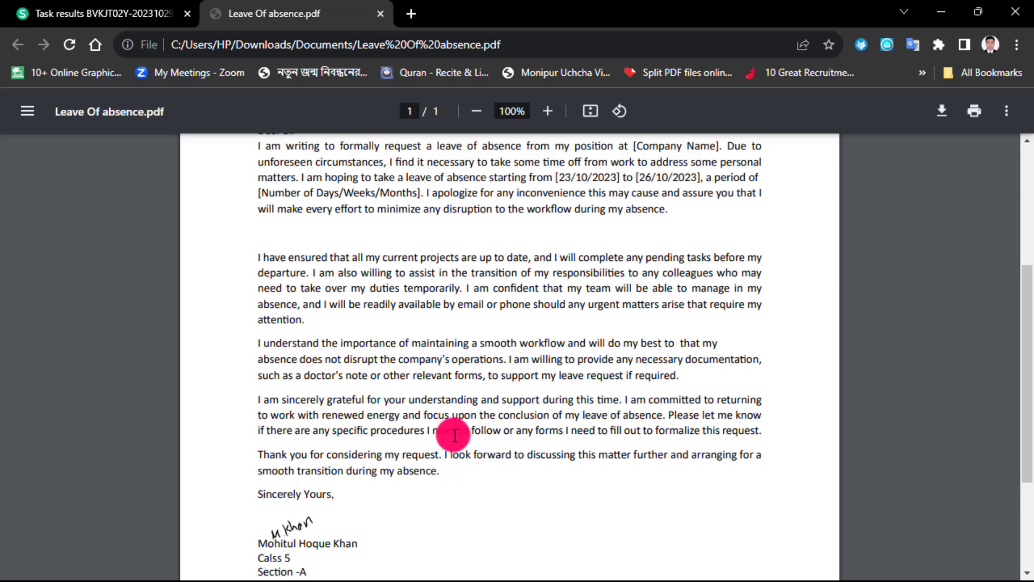